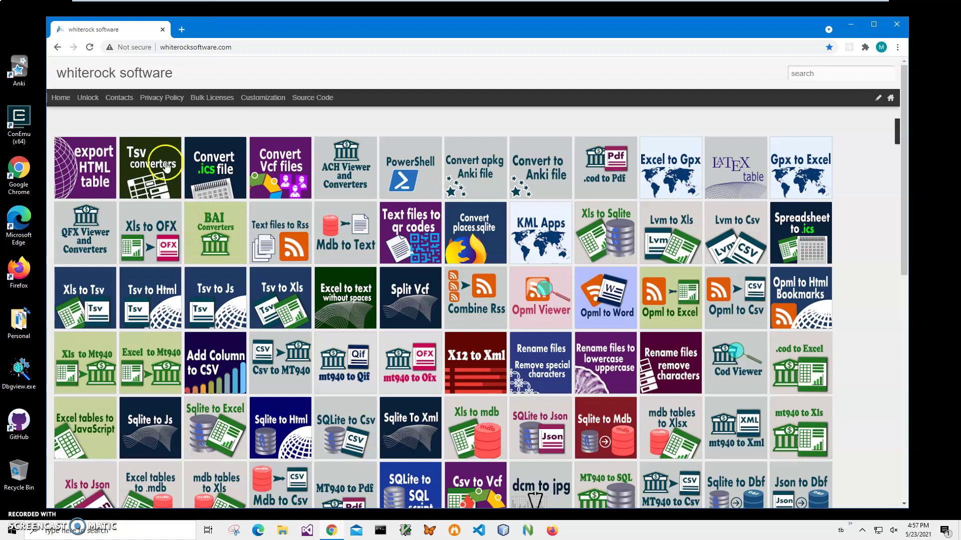
Search the site for "tsv", open the Tsv converters page and download the Tsv To Json setup
left_click(803, 73)
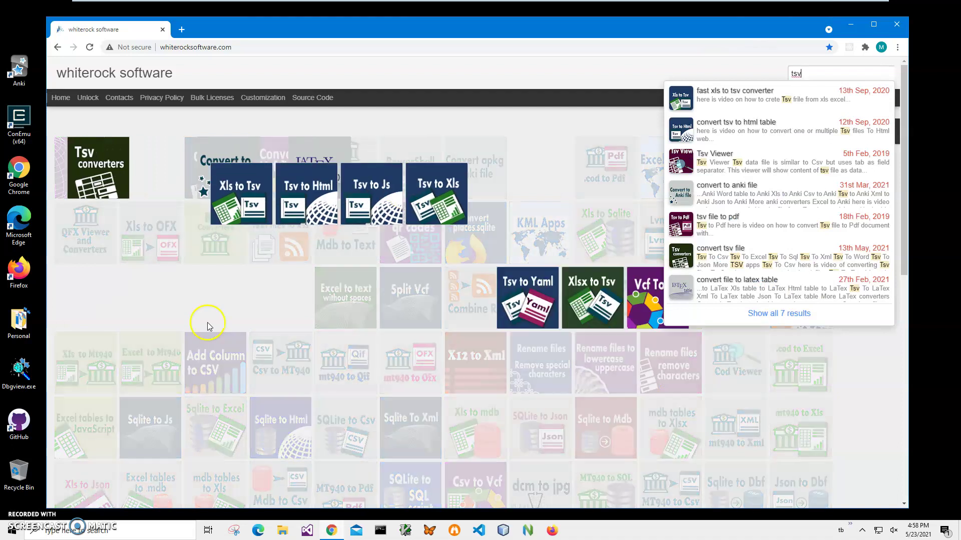
left_click(92, 161)
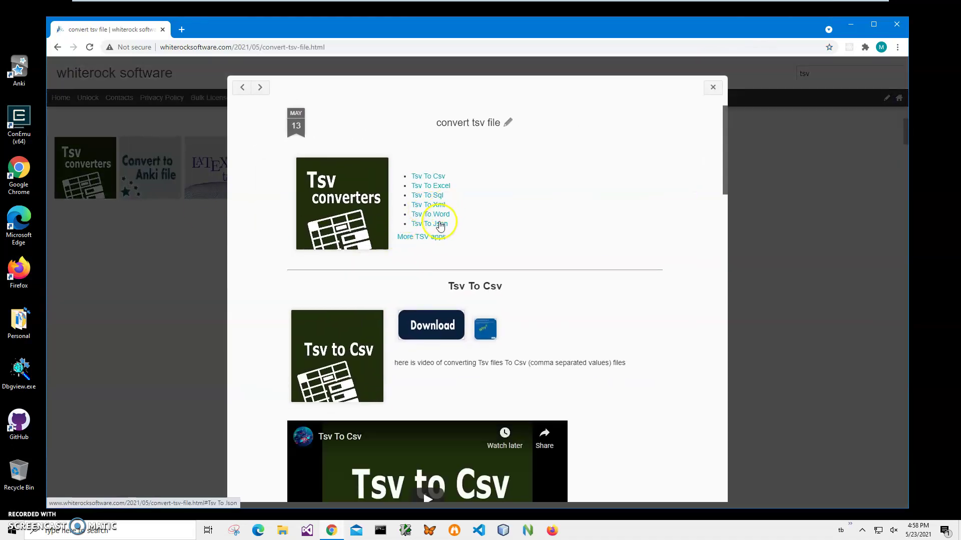
left_click(435, 223)
left_click(433, 209)
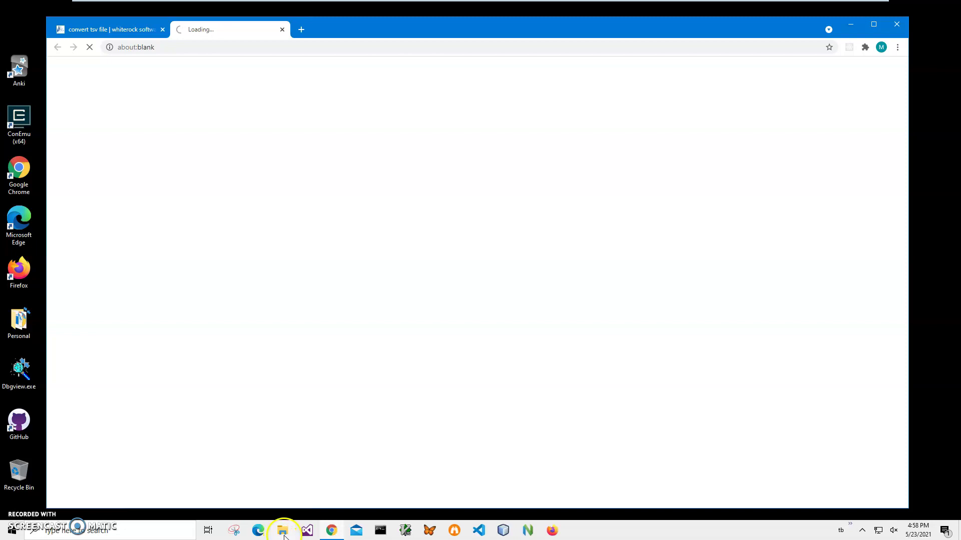
Switch to File Explorer and open the recent file States.tsv from Documents
left_click(282, 531)
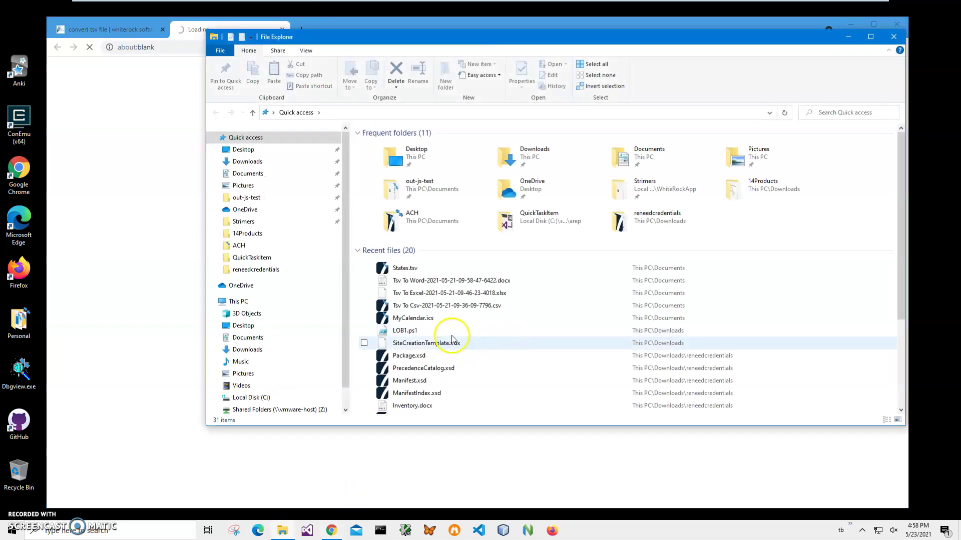
left_click(406, 270)
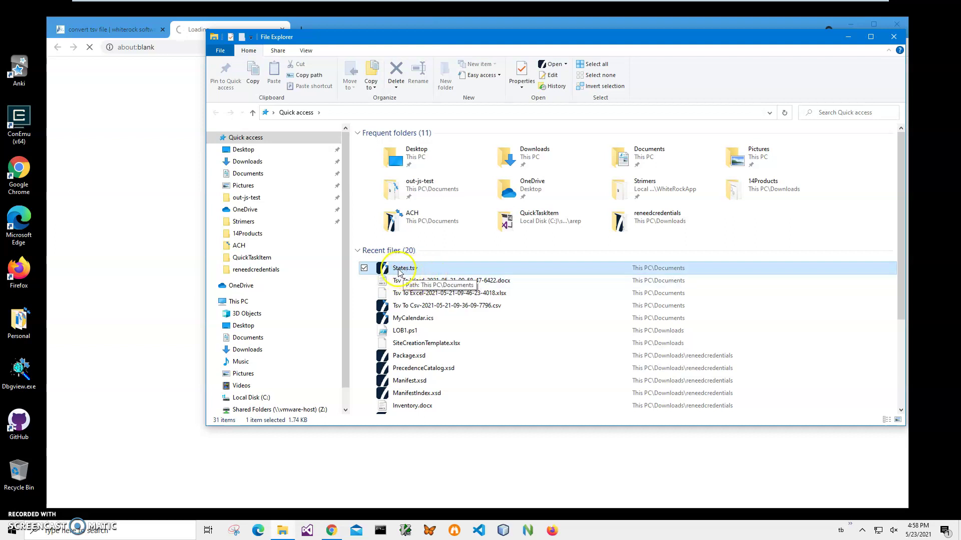
double_click(405, 270)
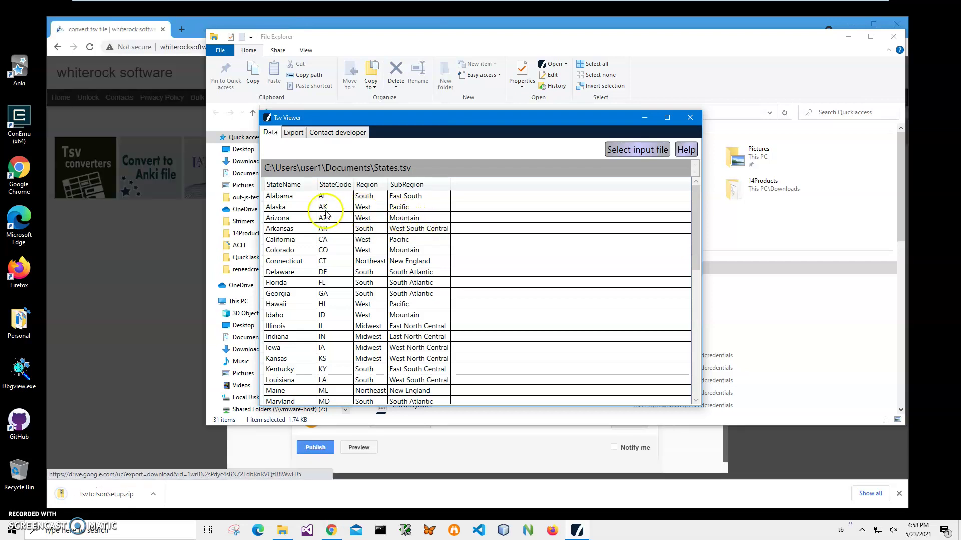
Examine the state name, code, region and subregion rows in States.tsv, from first to last, and close the viewer and File Explorer
left_click(310, 206)
left_click(285, 196)
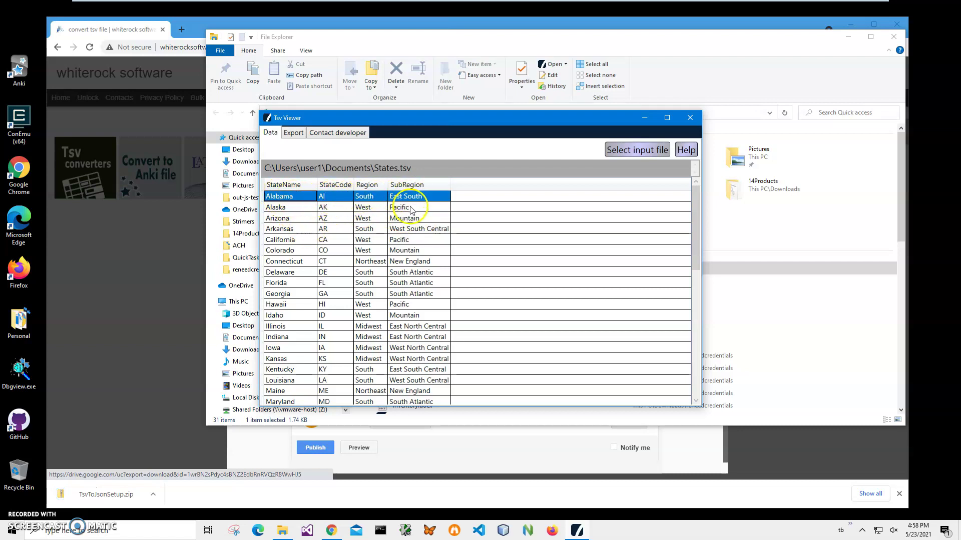
key("Down")
key("Down")
key("Down")
key("Down")
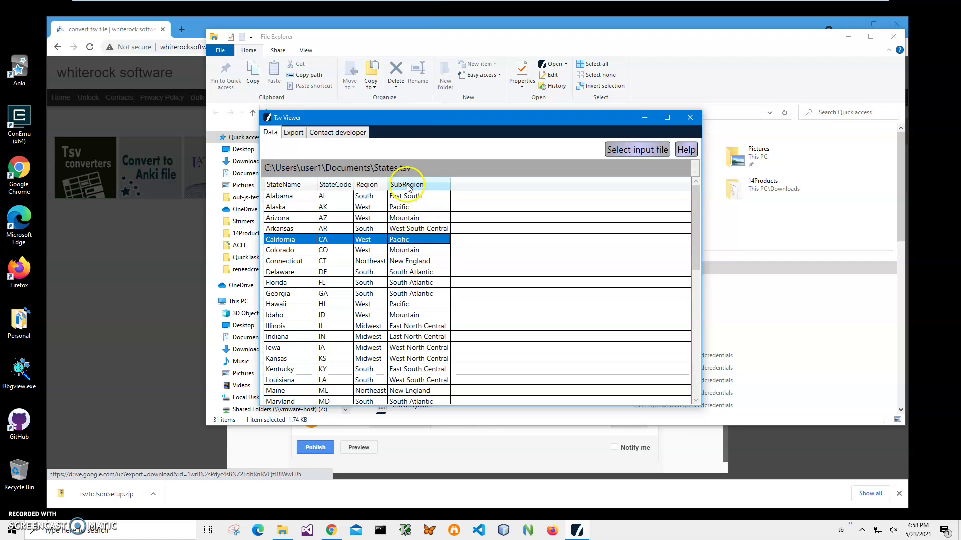
left_click(323, 294)
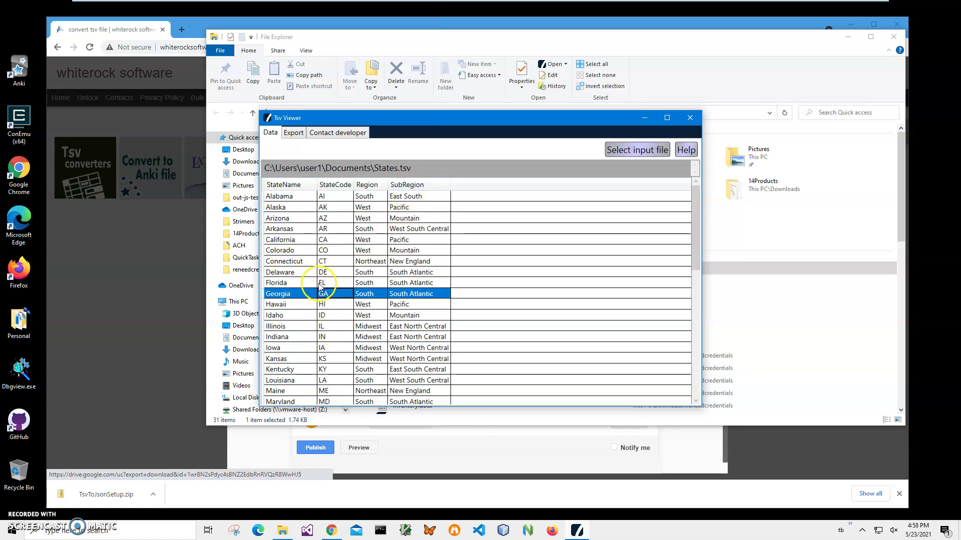
left_click(281, 197)
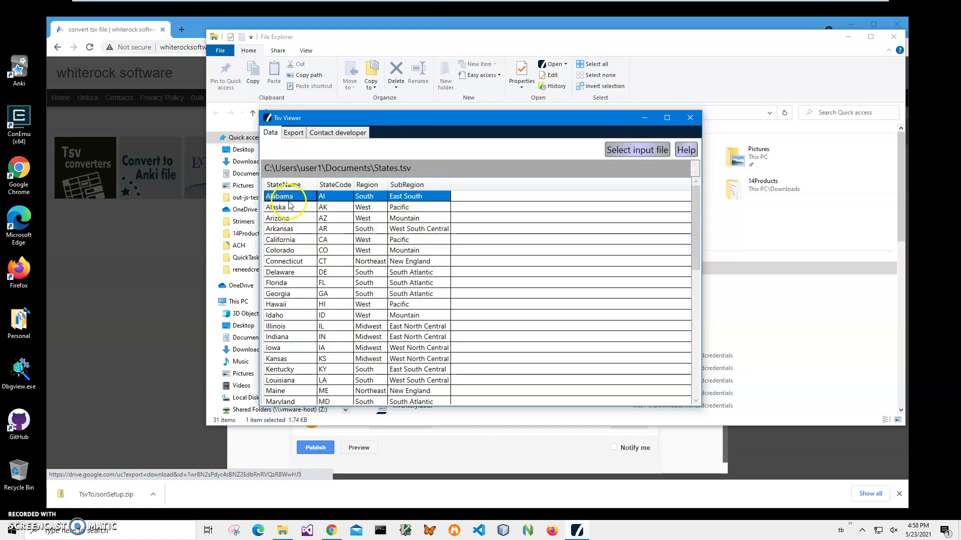
left_click_drag(698, 253, 697, 400)
left_click(411, 370)
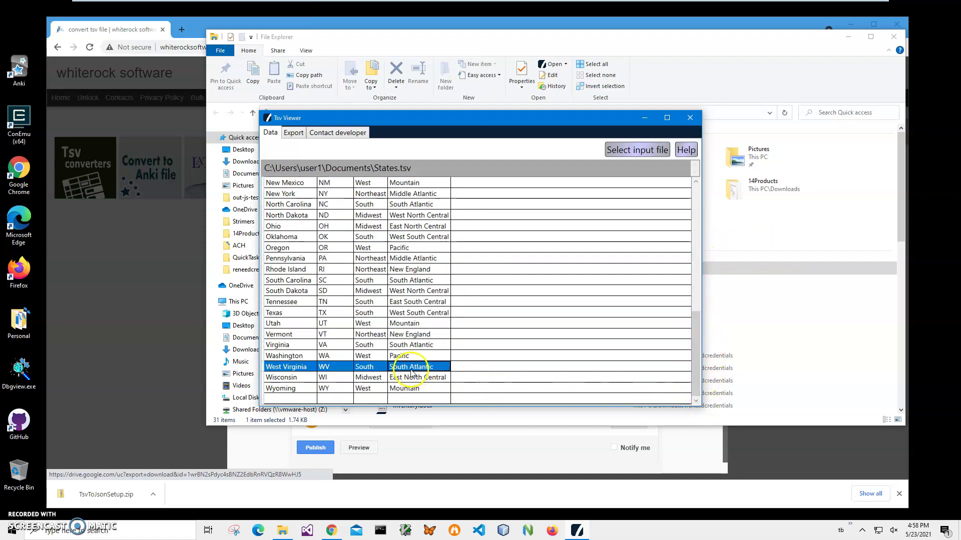
left_click(444, 247)
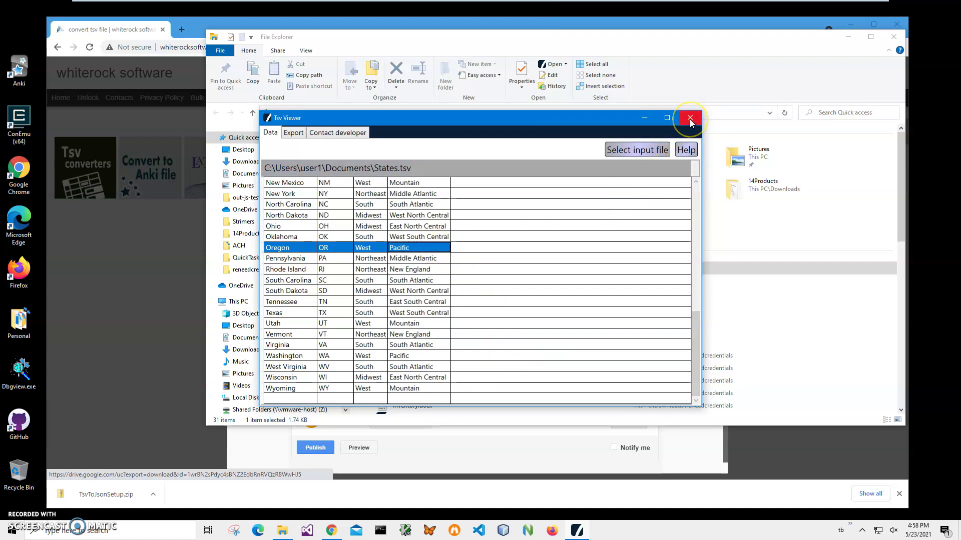
left_click(690, 120)
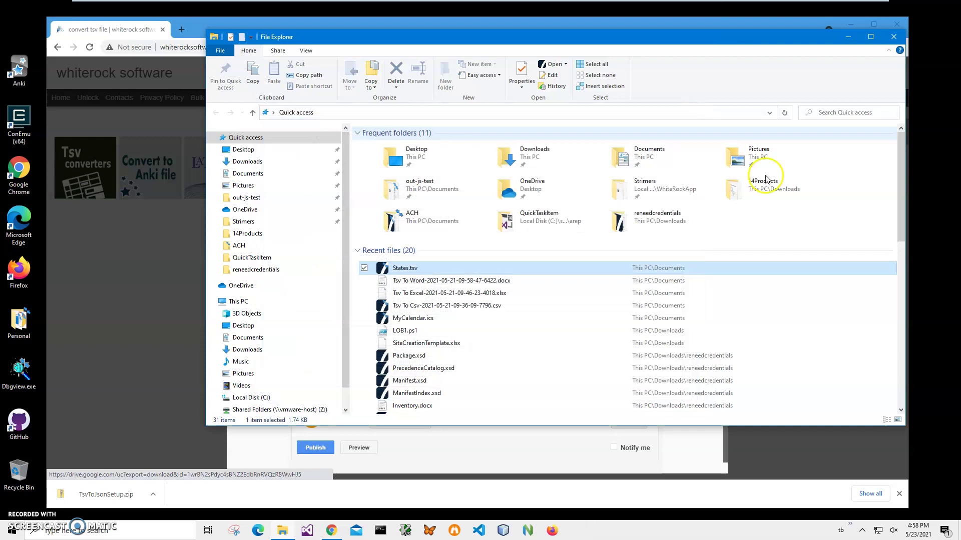
left_click(893, 36)
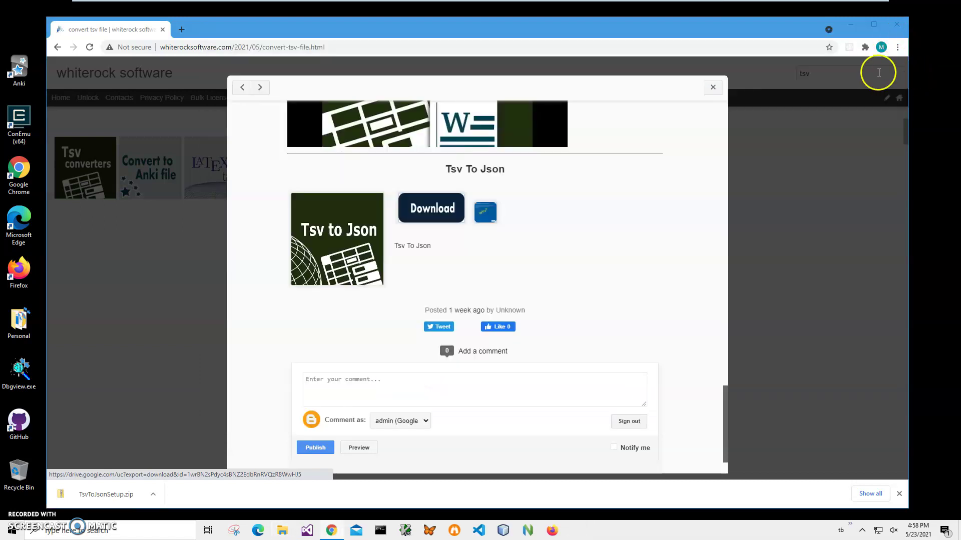
Open the downloaded TsvToJsonSetup.zip and run TsvToJsonSetup.msi anyway despite the SmartScreen block
left_click(106, 495)
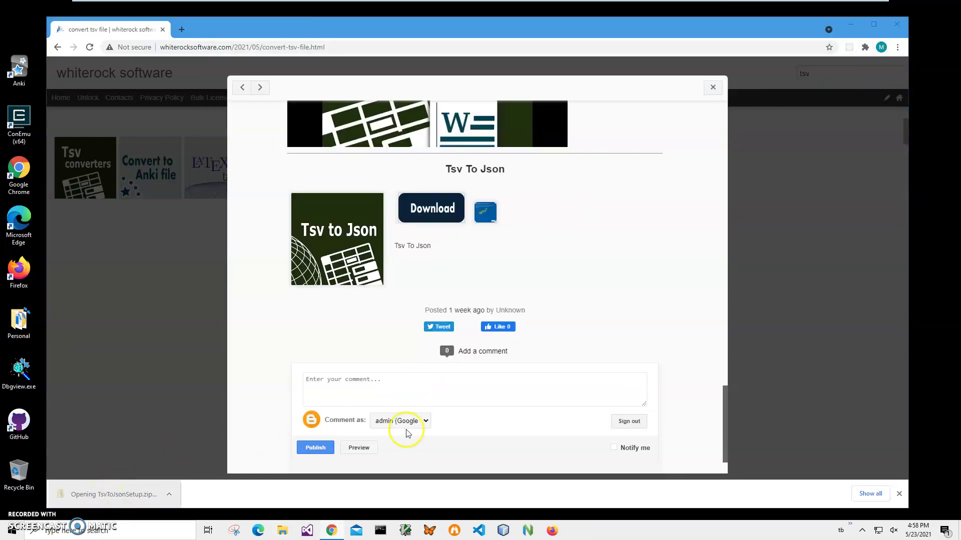
double_click(391, 148)
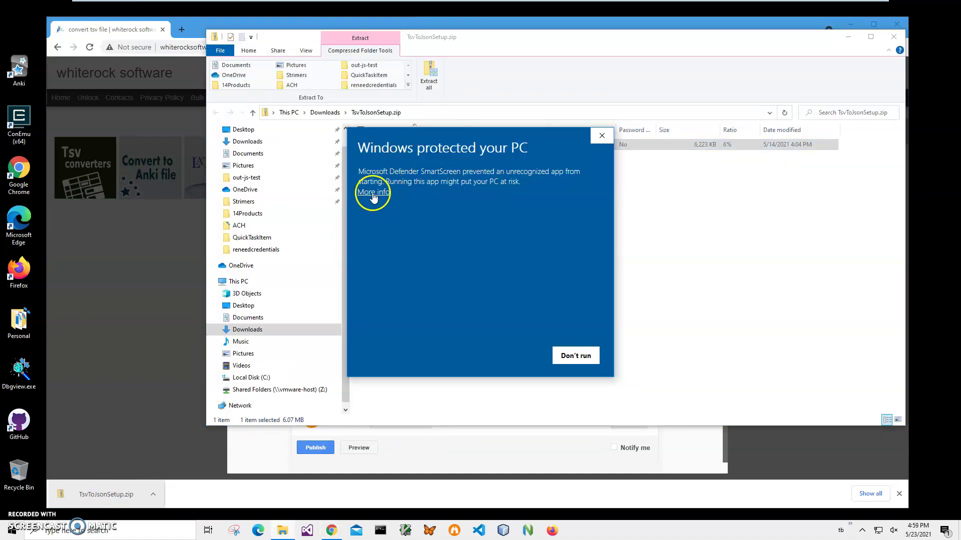
left_click(373, 192)
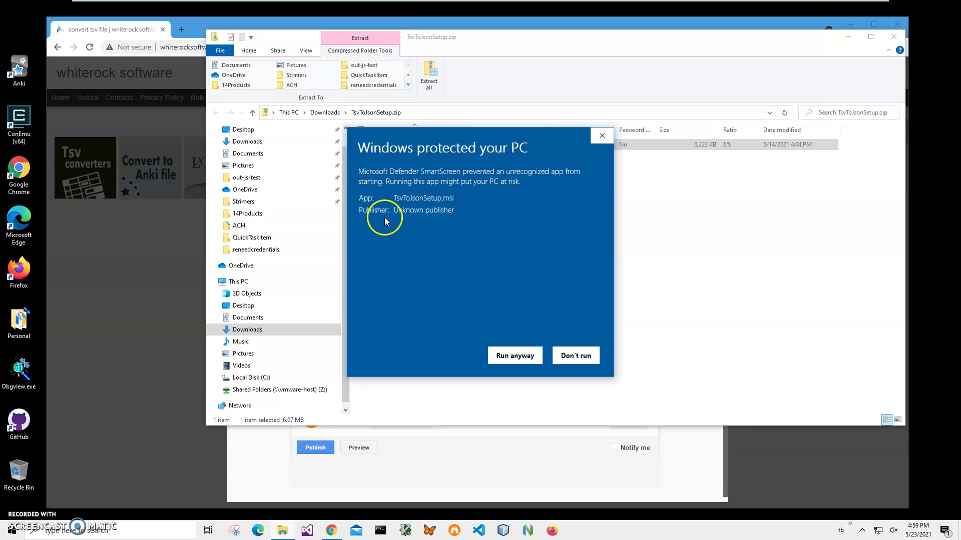
left_click(514, 356)
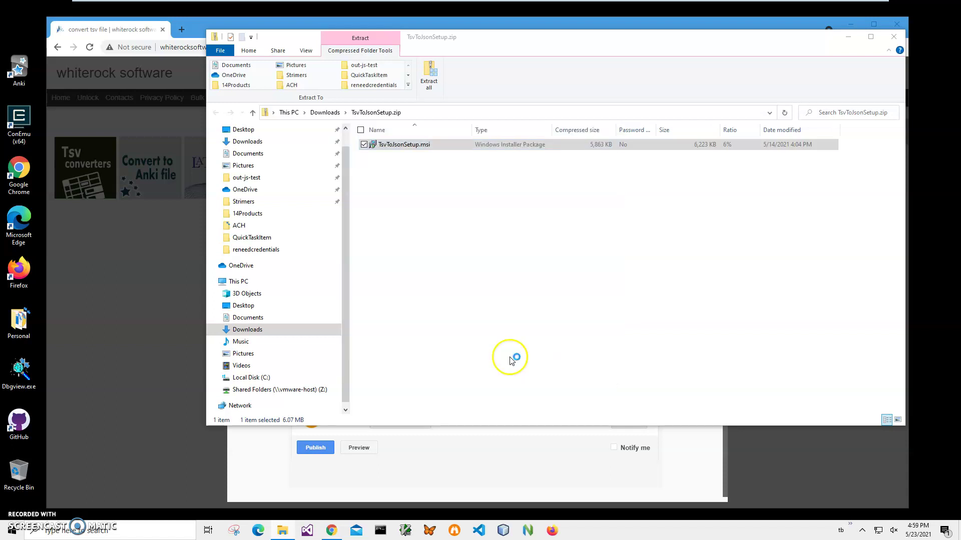
Go through the TsvToJson Setup wizard to install the converter and finish it
left_click(532, 344)
left_click(533, 344)
left_click(533, 342)
left_click(443, 346)
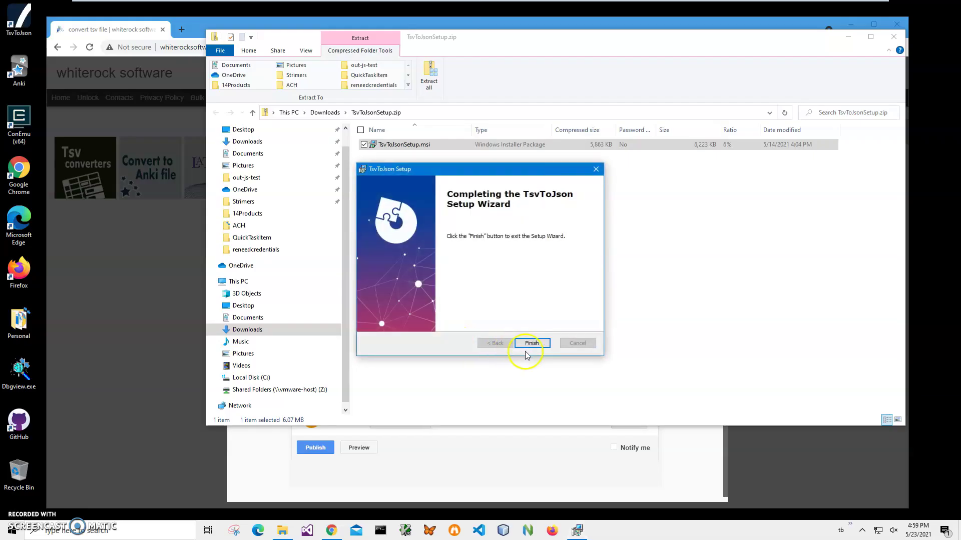
left_click(530, 343)
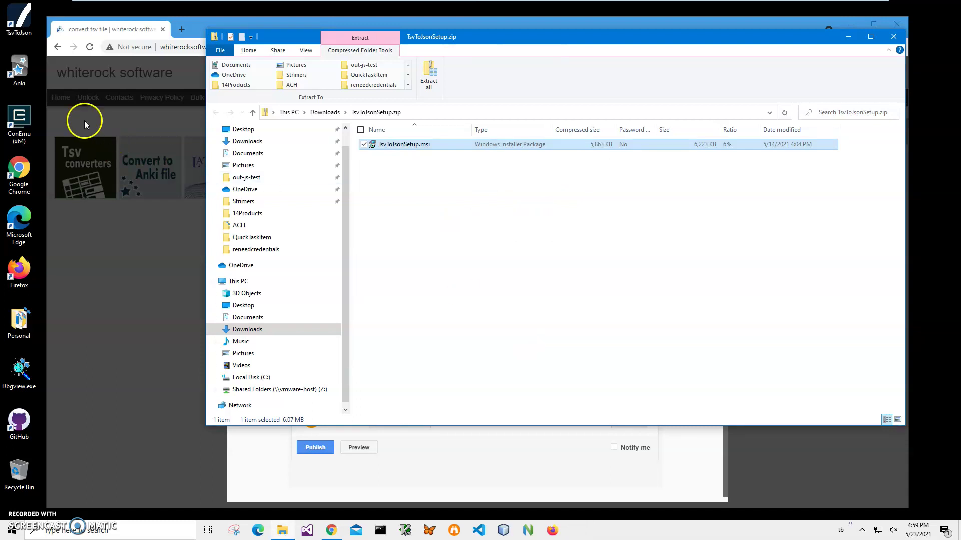
Close the TsvToJsonSetup.zip folder and the browser, and launch TsvToJson from the desktop
left_click(22, 33)
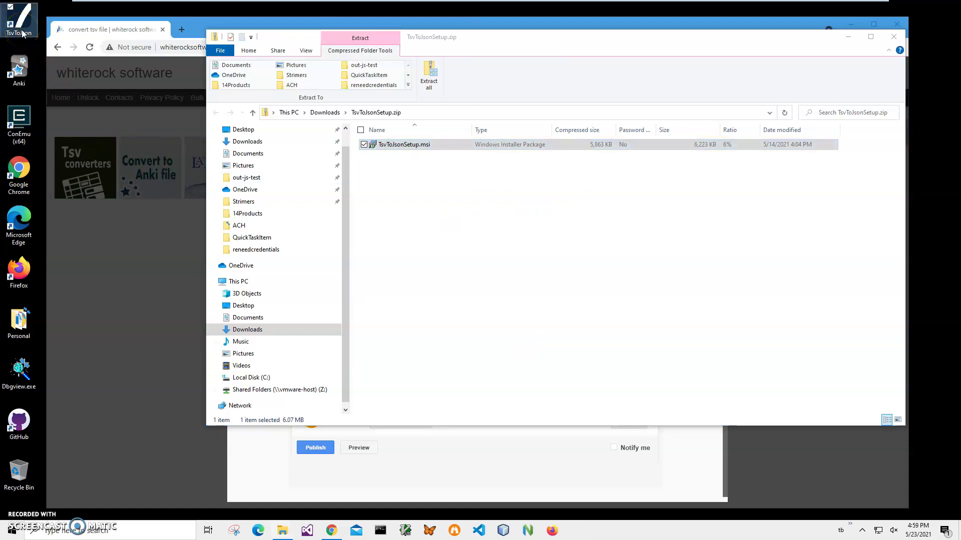
left_click(893, 37)
left_click(897, 26)
double_click(17, 30)
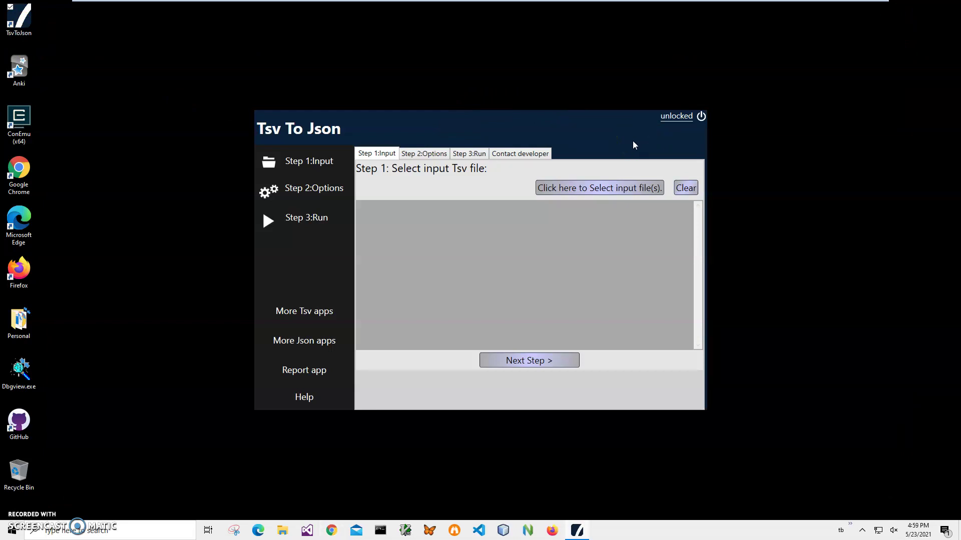
Load States.tsv from the Documents folder as the input file
left_click(615, 197)
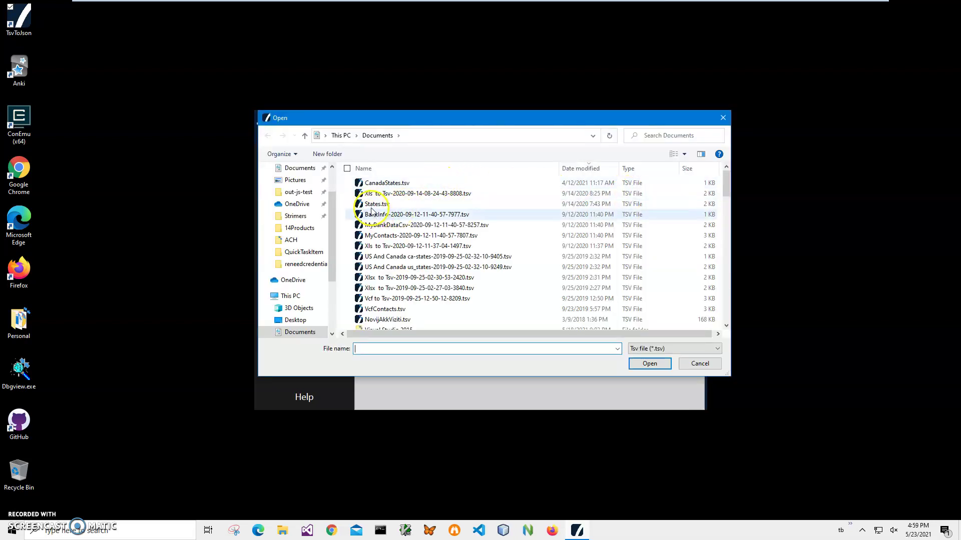
left_click(374, 204)
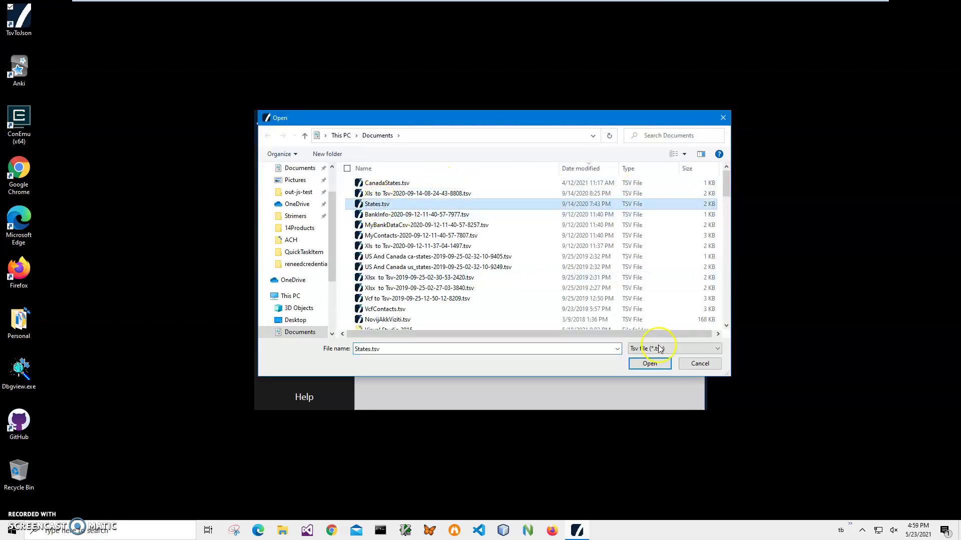
left_click(649, 364)
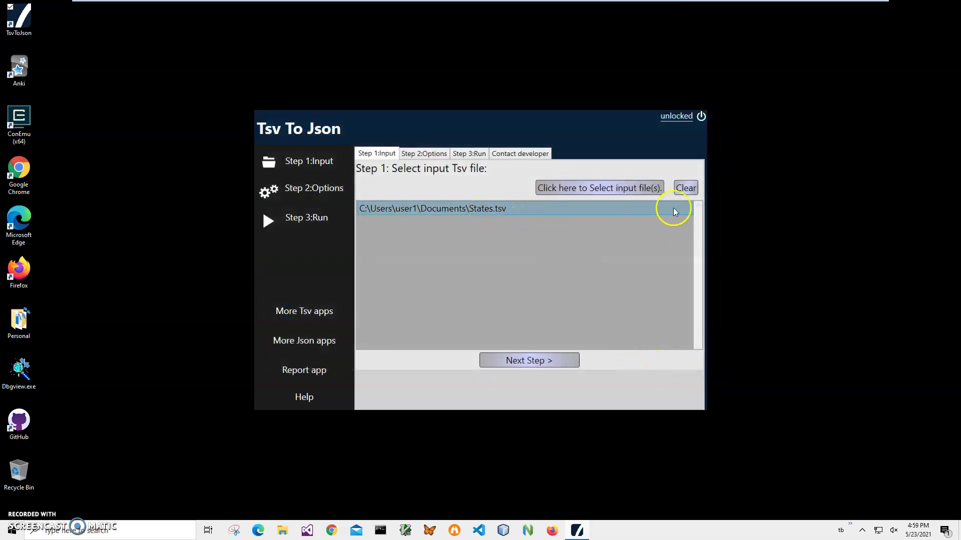
left_click(685, 189)
left_click(616, 188)
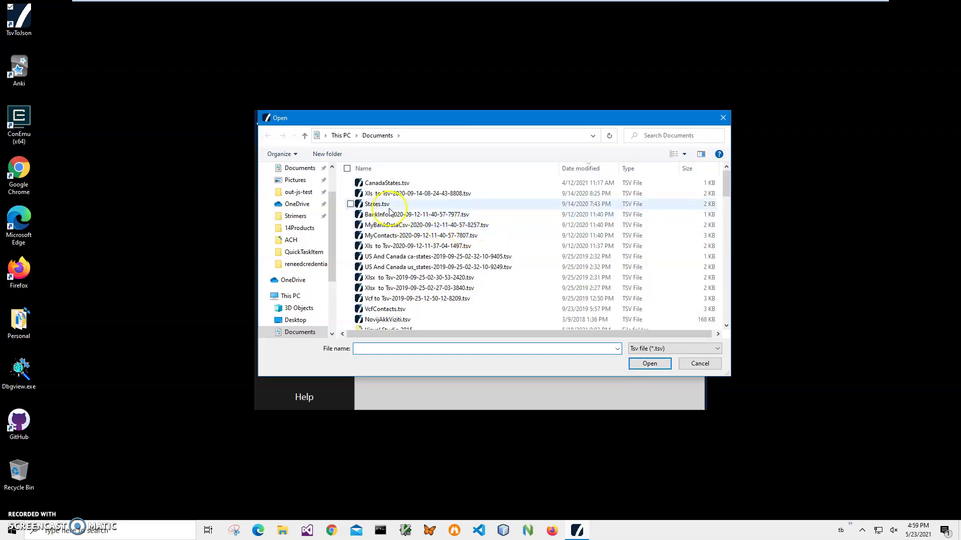
left_click(381, 186)
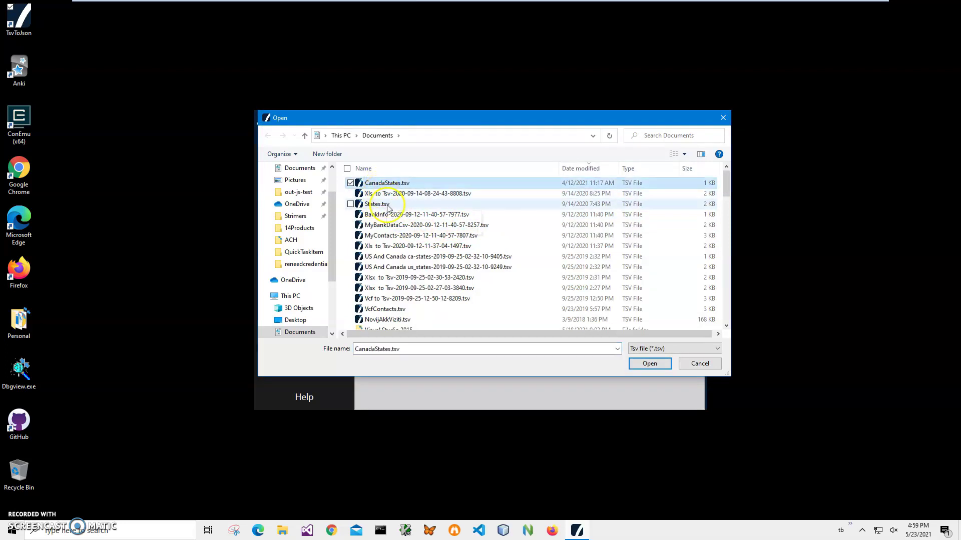
left_click(383, 205, "shift")
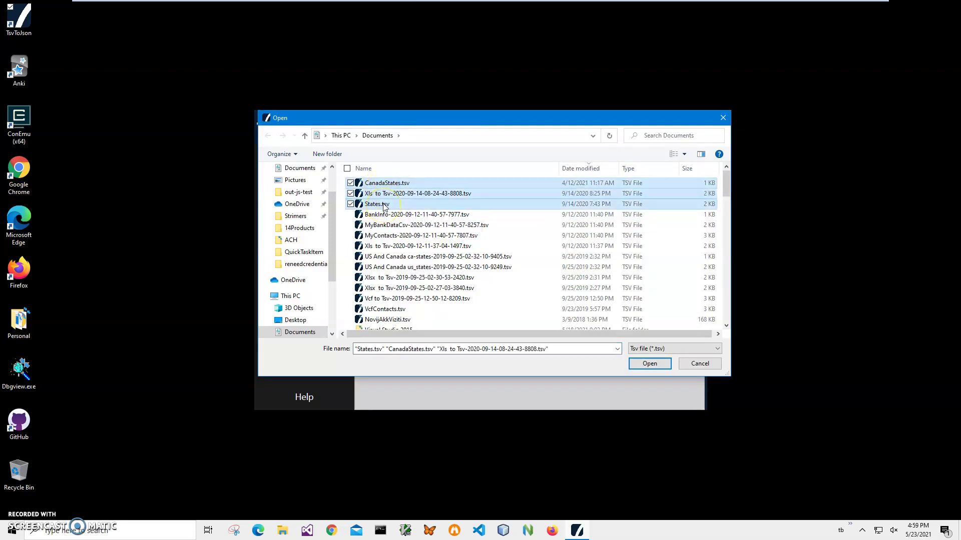
left_click(649, 364)
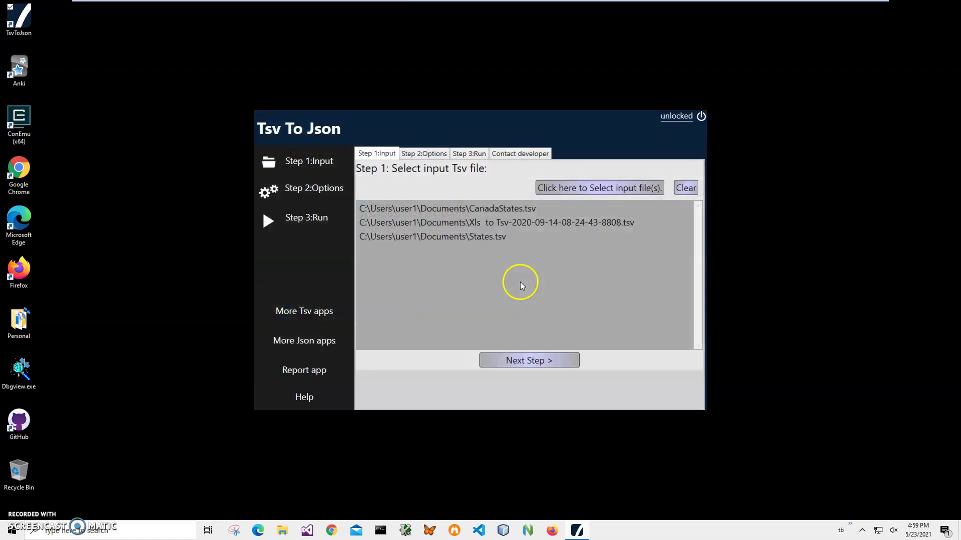
Clear the three input files and load only States.tsv from Documents
left_click(685, 189)
left_click(583, 193)
left_click(393, 204)
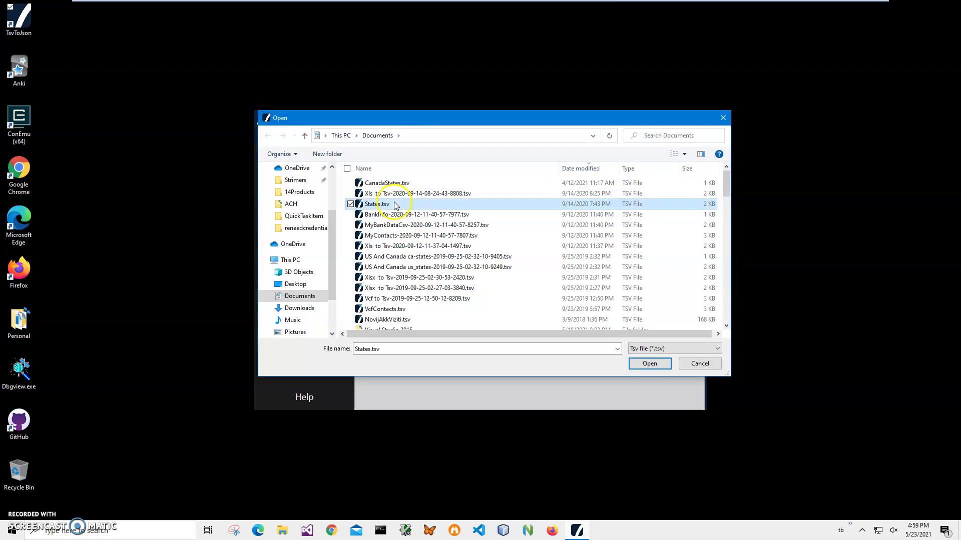
key("ctrl+a")
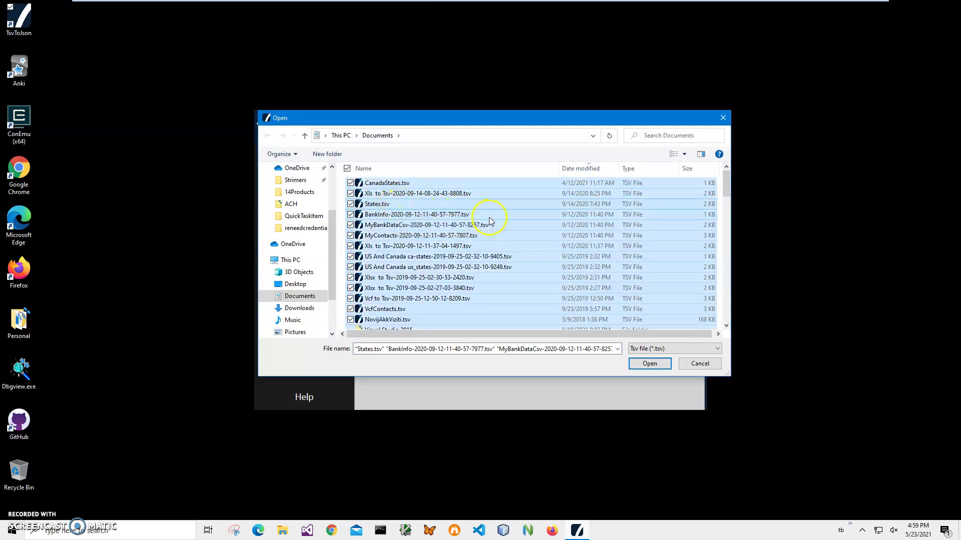
left_click(408, 202)
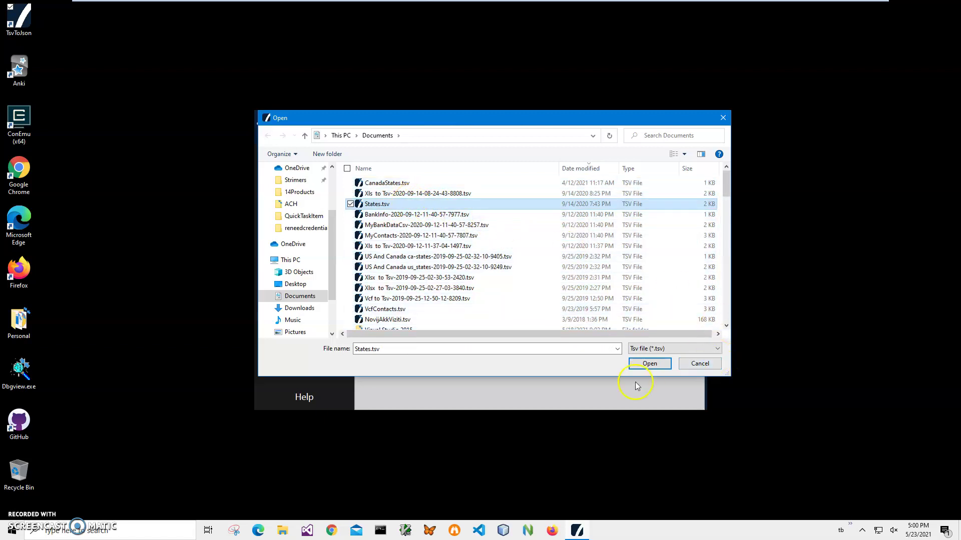
left_click(657, 366)
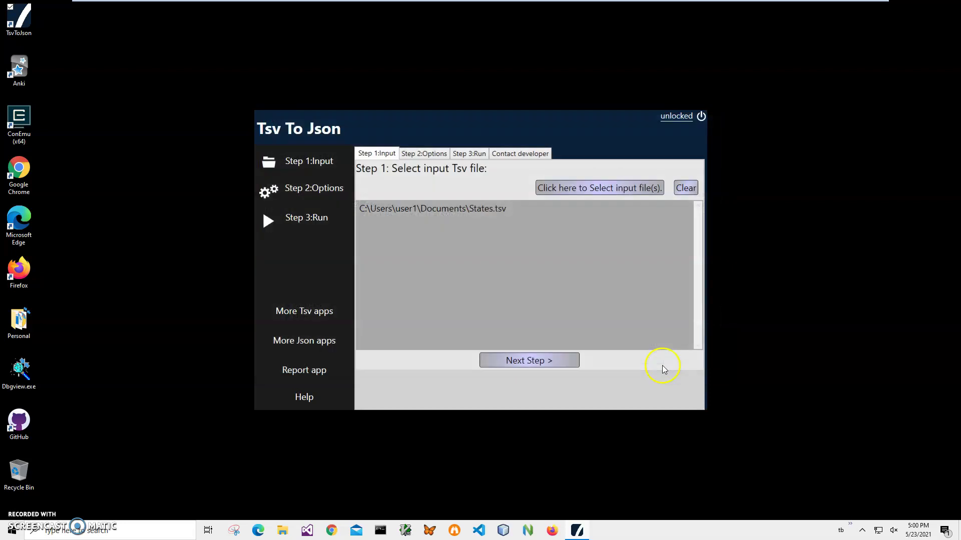
Proceed to the run conversion step, keeping the option that the first row of input files has column names
left_click(558, 369)
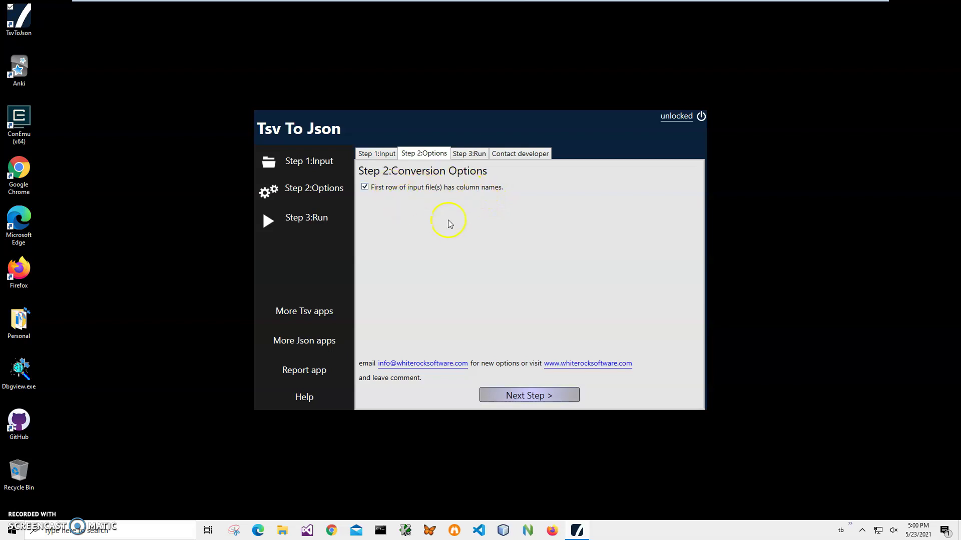
left_click(576, 400)
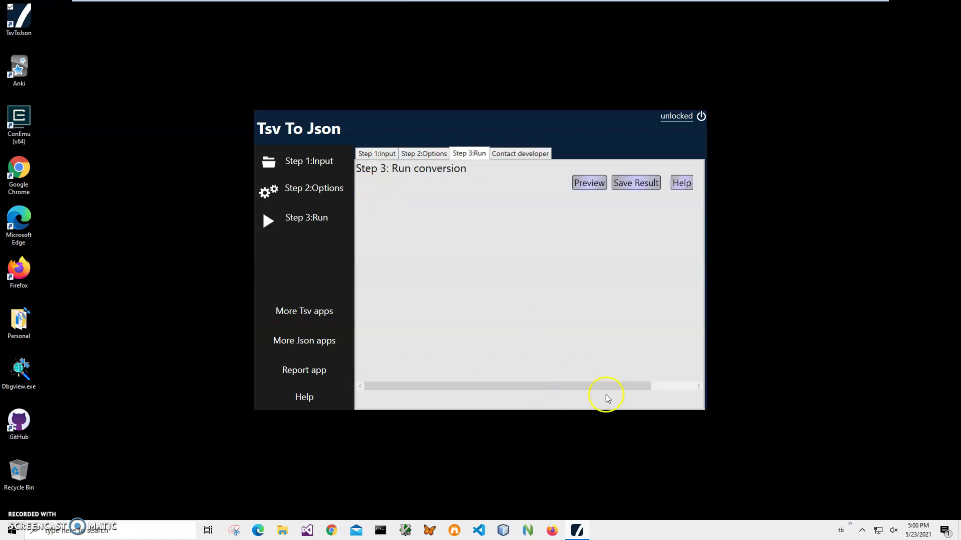
left_click(594, 187)
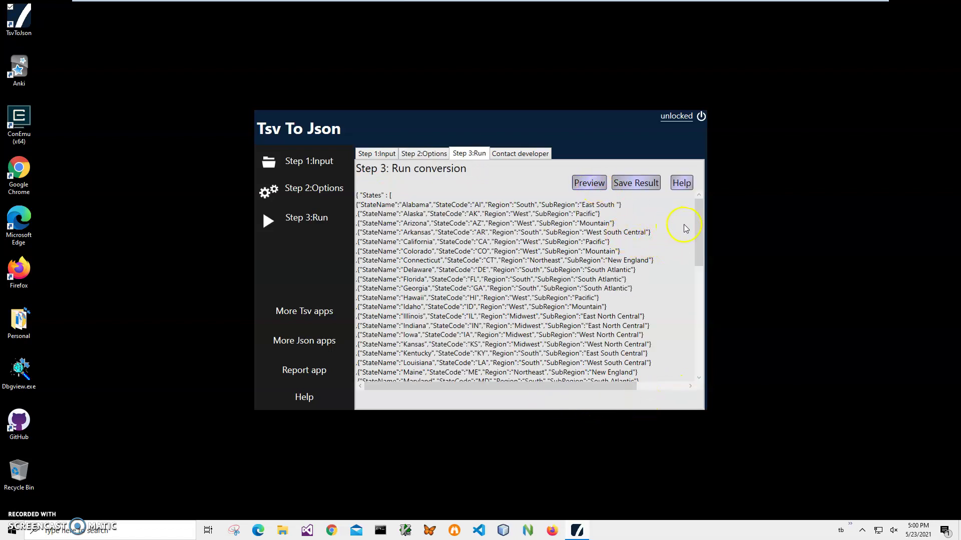
left_click_drag(701, 221, 706, 189)
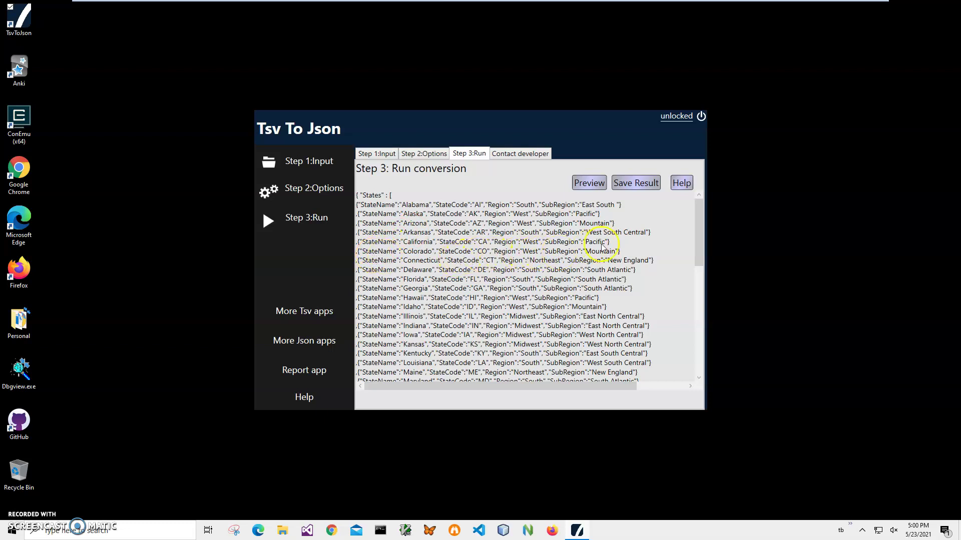
left_click_drag(699, 241, 697, 217)
left_click(635, 183)
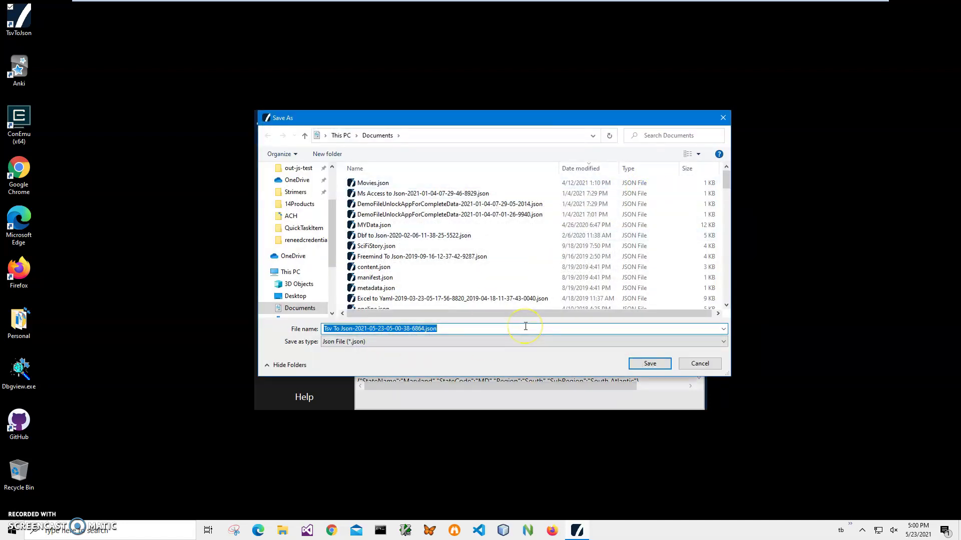
left_click(659, 357)
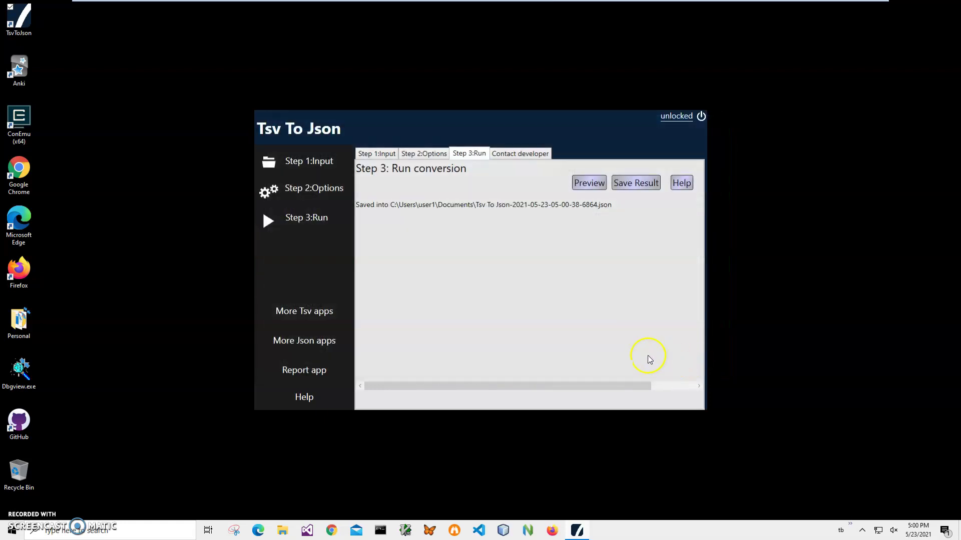
Open the newly saved JSON file from File Explorer's recent files in Notepad, without making Notepad the default app
left_click(283, 530)
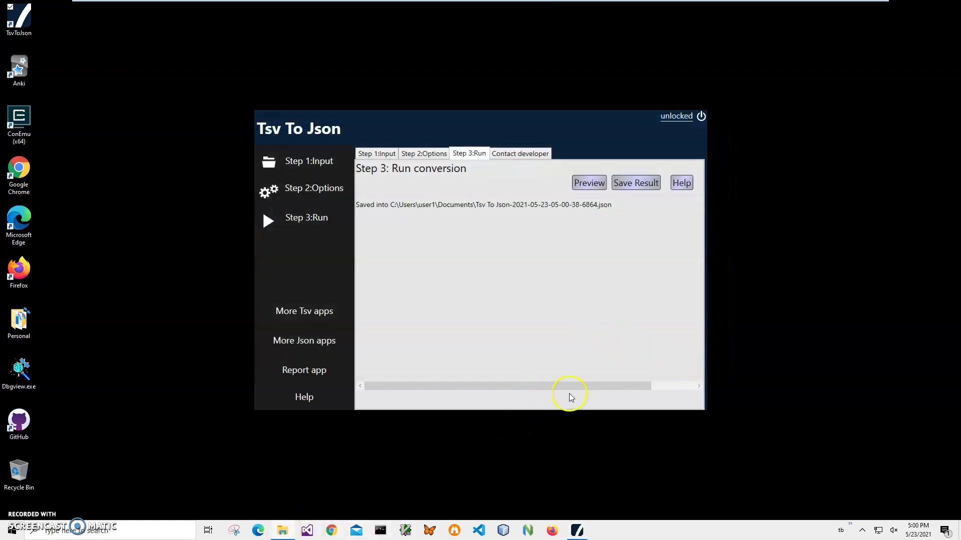
right_click(402, 268)
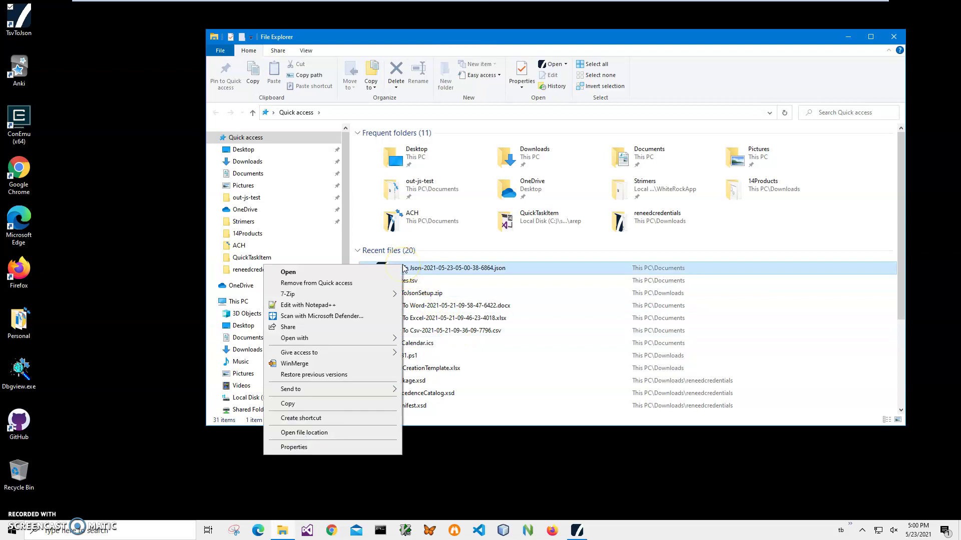
mouse_move(343, 337)
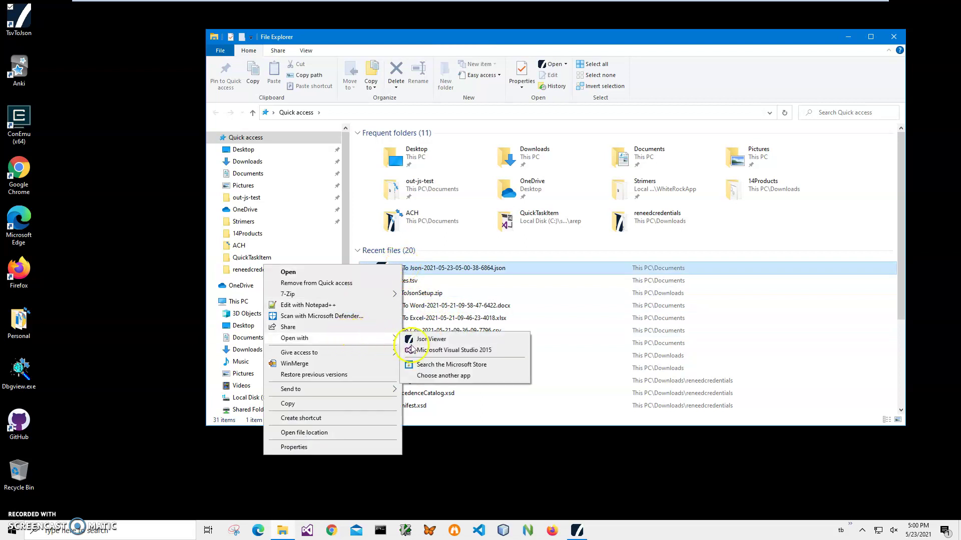
left_click(440, 376)
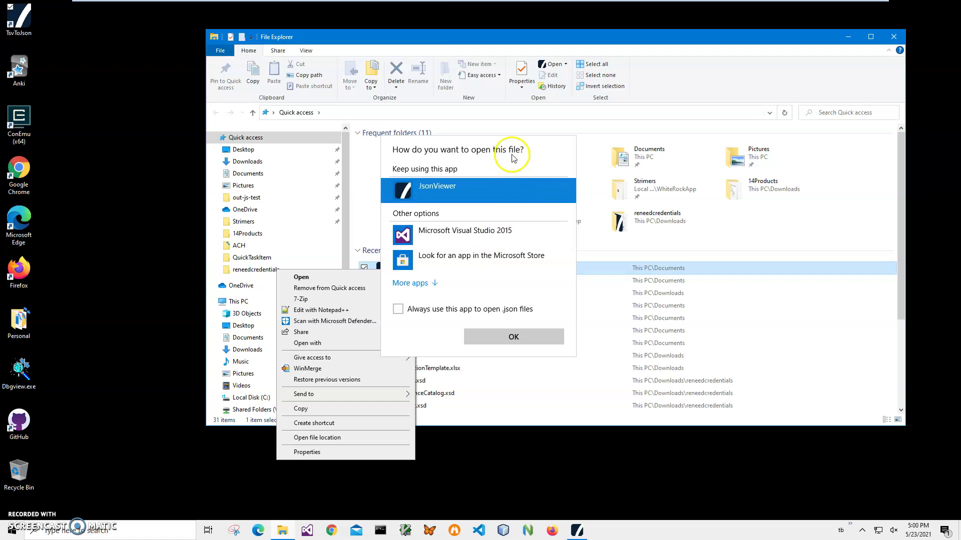
left_click(413, 284)
scroll(429, 274, "down", 3)
left_click_drag(573, 234, 576, 258)
left_click(399, 221)
left_click(495, 376)
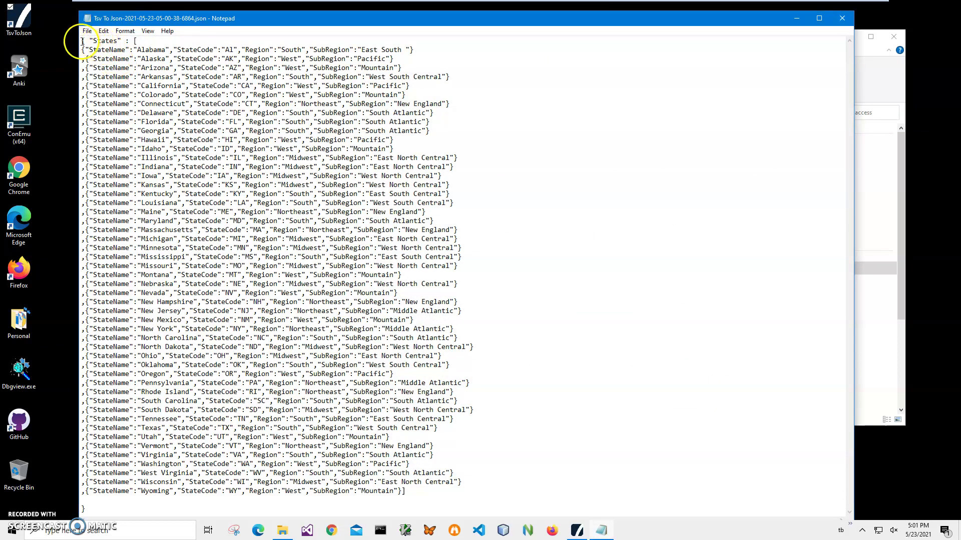
Try replacing the "States" root name on the first line of the JSON with "states", and undo that edit
double_click(119, 41)
type("states")
key("ctrl+z")
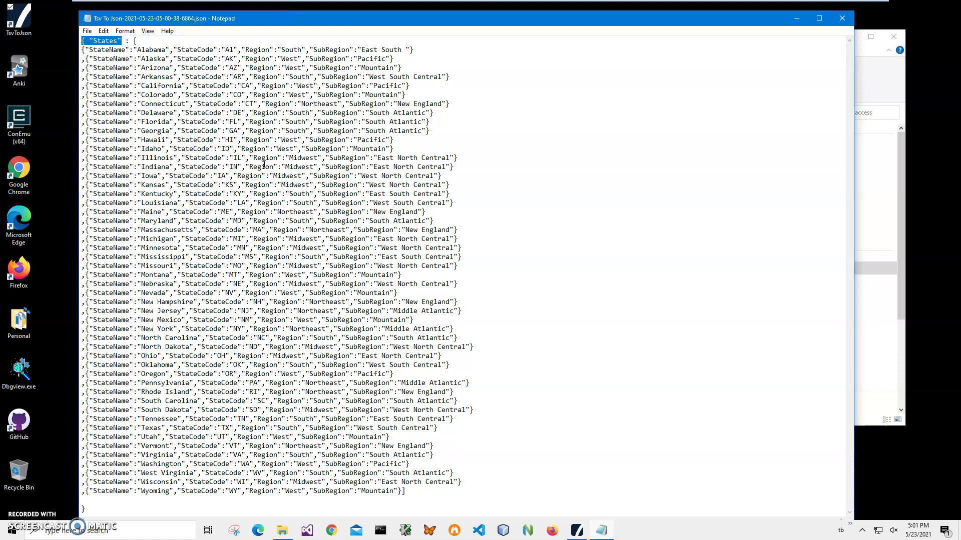
left_click(145, 177)
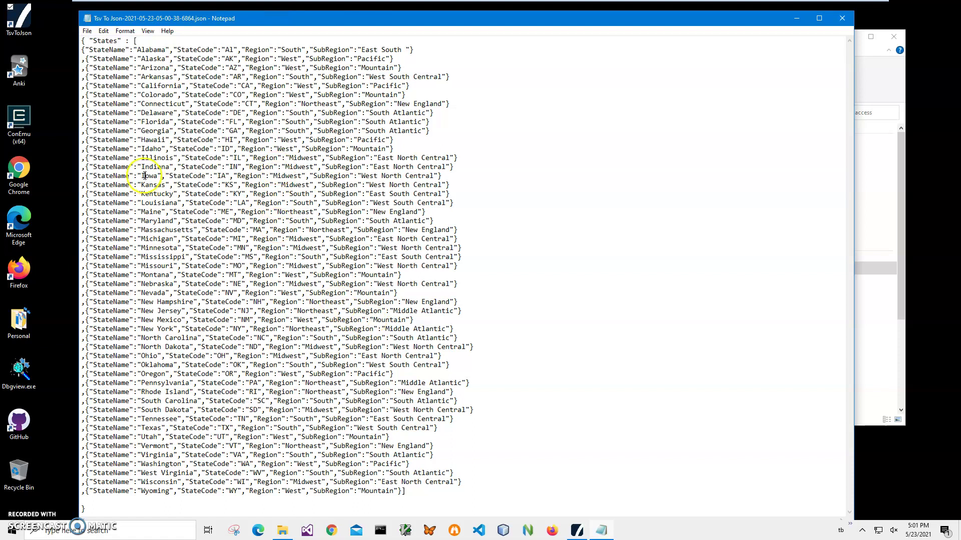
left_click(238, 301)
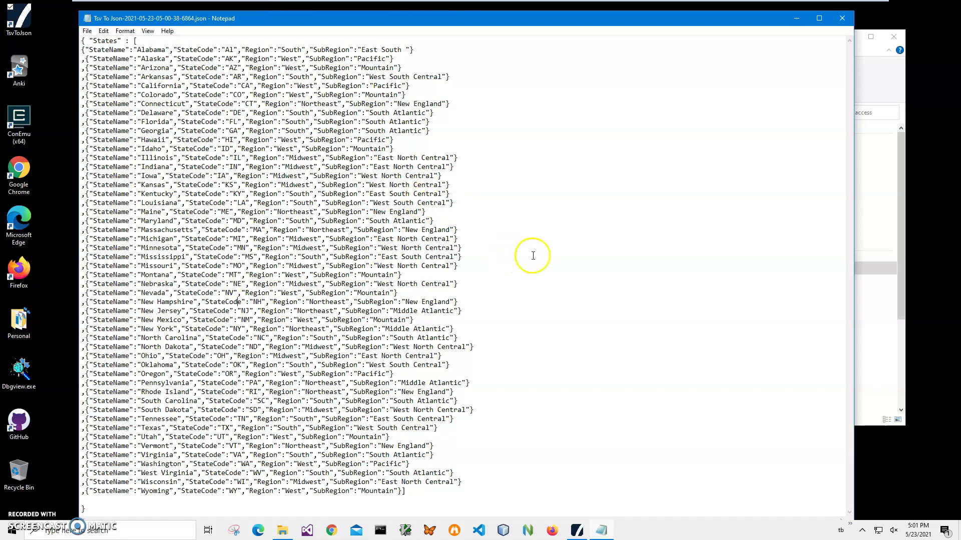